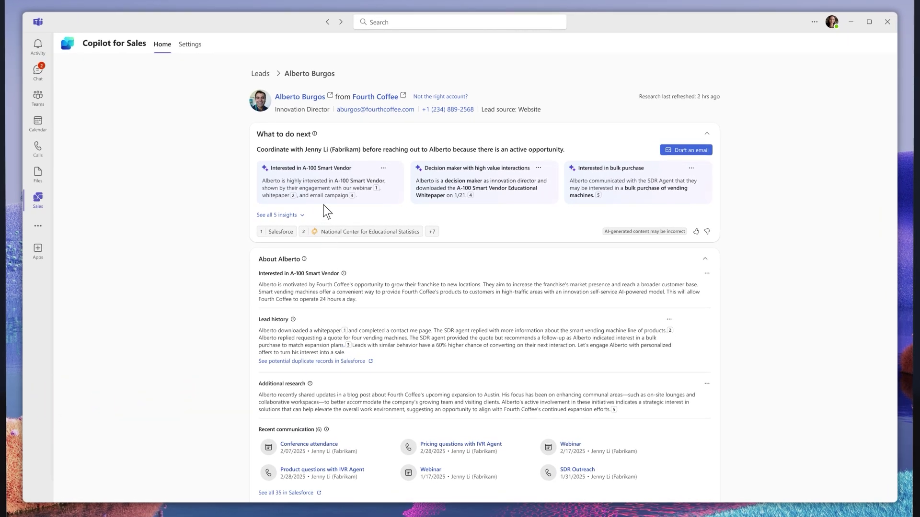
Generate the suggested 'Supporting Fourth Coffee's Expansion to Austin' email draft for the lead.
left_click(681, 153)
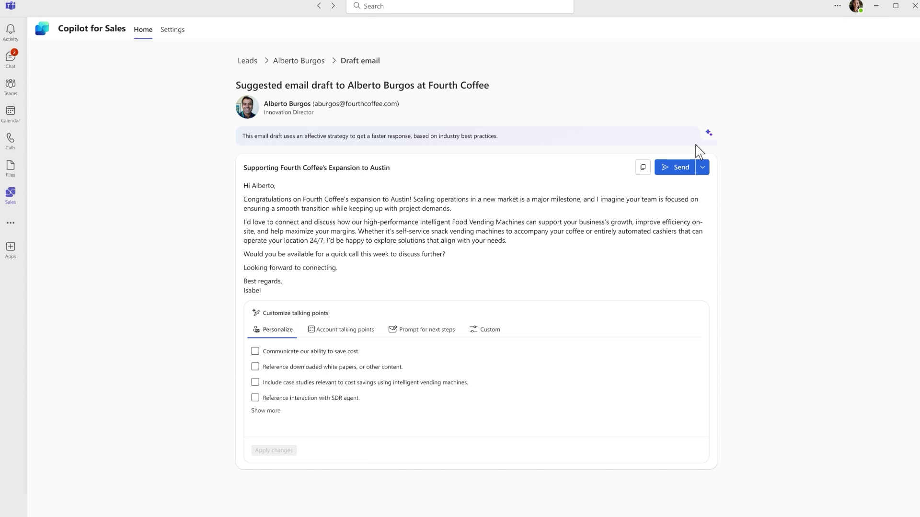
Regenerate the draft with cost-saving, white paper, case study and SDR-interaction talking points, then send it.
left_click(255, 352)
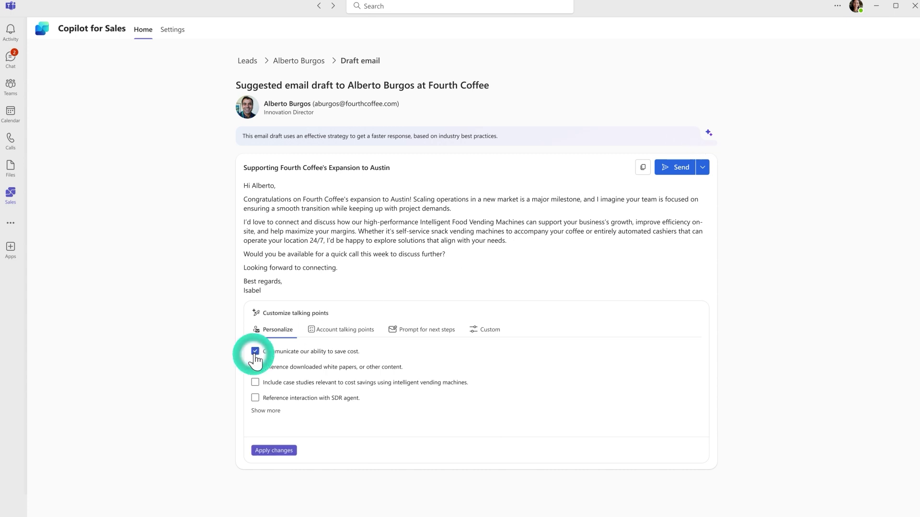
left_click(254, 367)
left_click(255, 382)
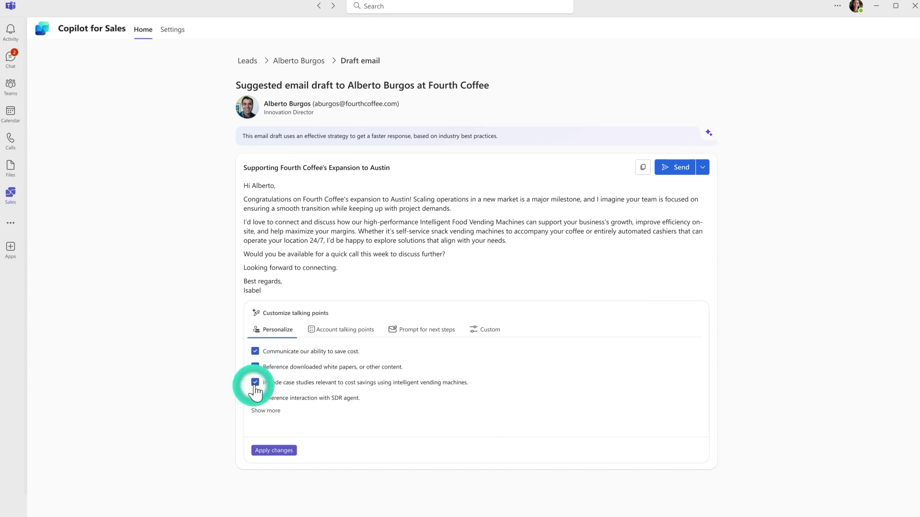
left_click(255, 398)
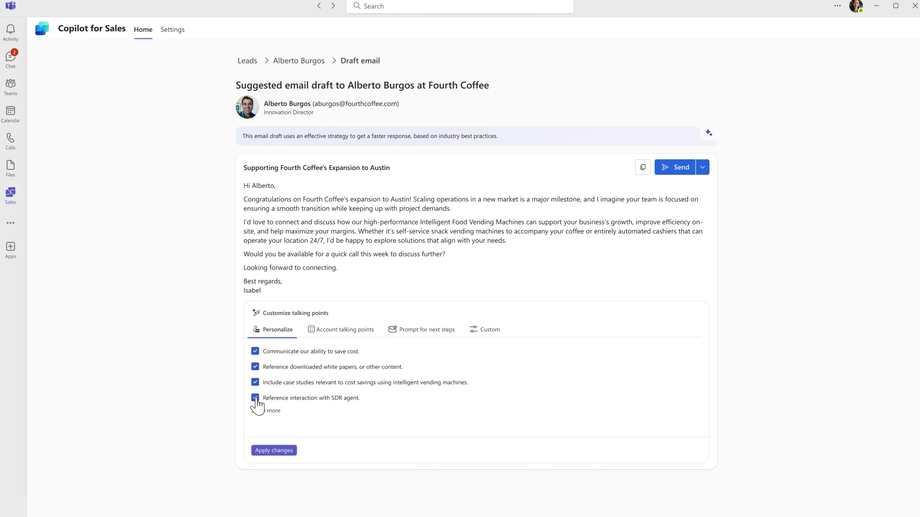
left_click(287, 450)
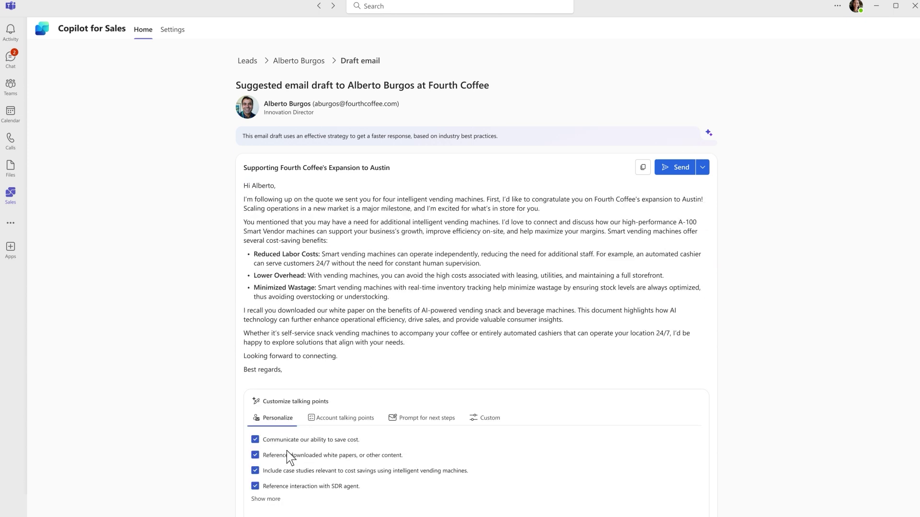
left_click(680, 167)
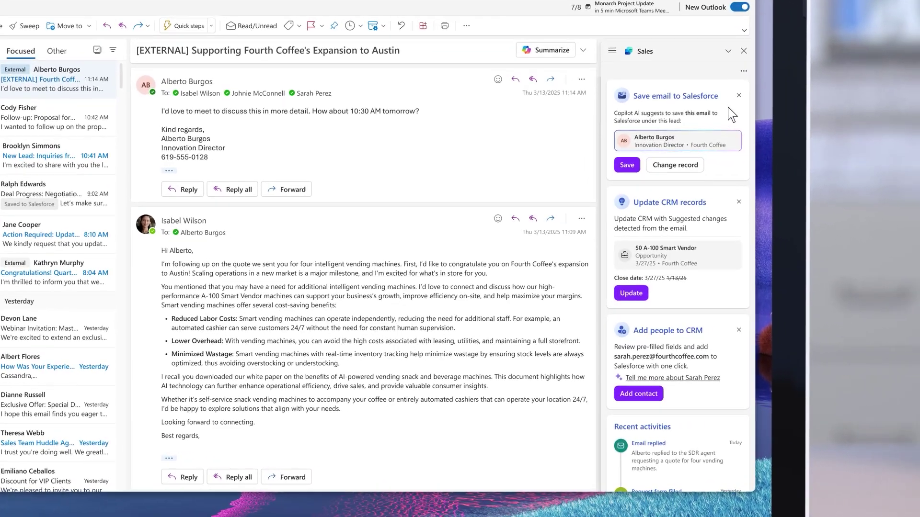
Save the lead's reply to Salesforce and add the suggested person as a CRM contact.
scroll(735, 158, "down", 1)
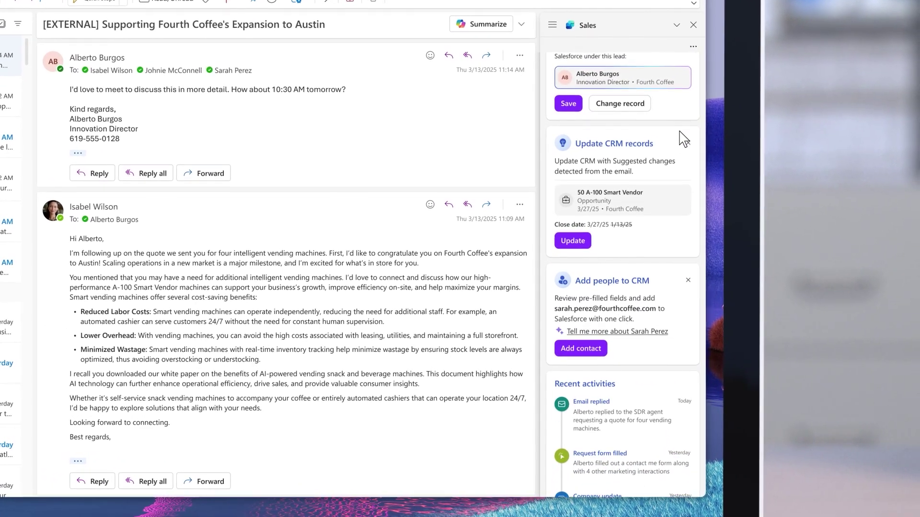
scroll(683, 139, "down", 5)
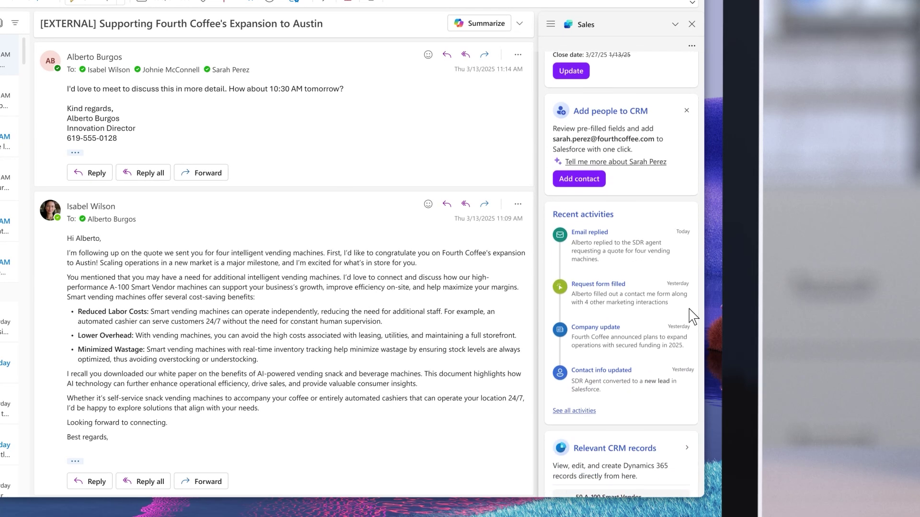
scroll(694, 317, "down", 3)
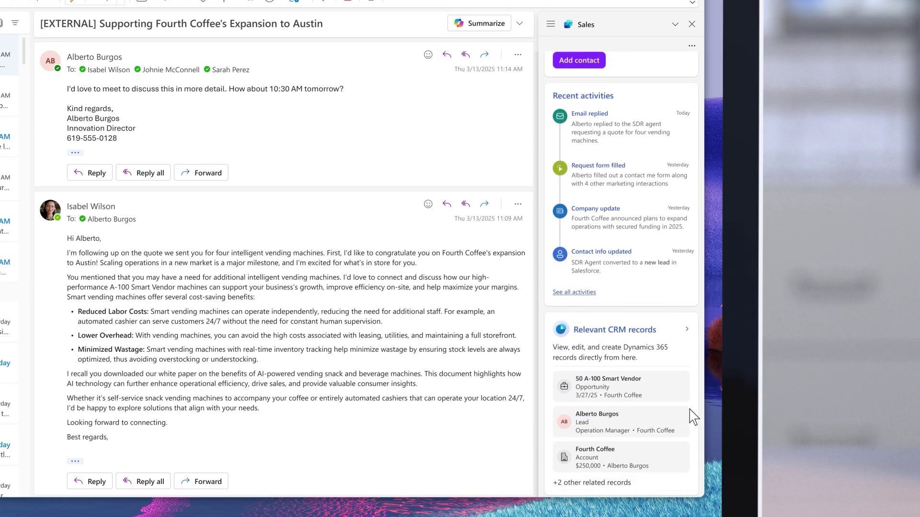
scroll(693, 422, "up", 8)
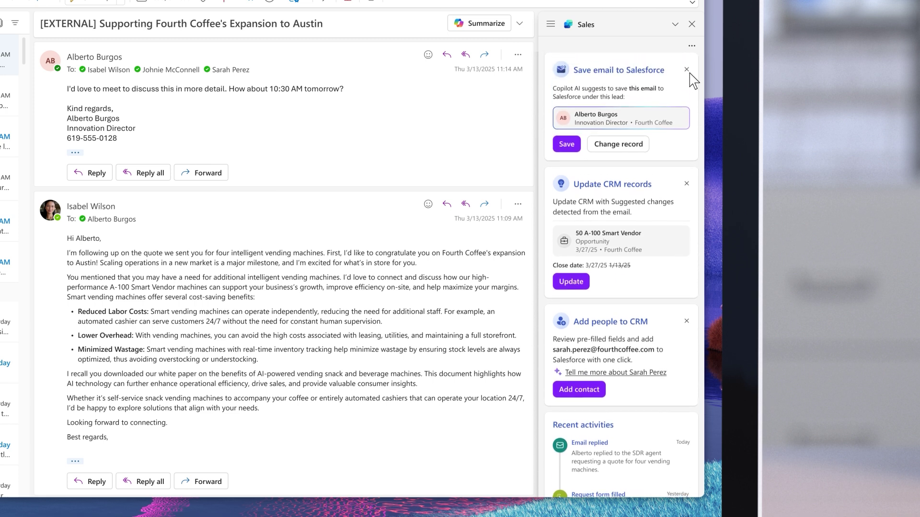
left_click(567, 148)
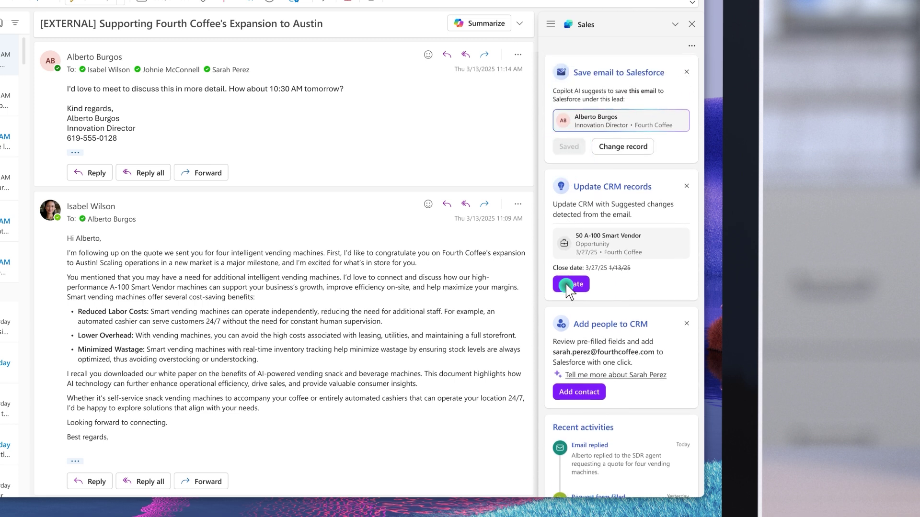
left_click(586, 394)
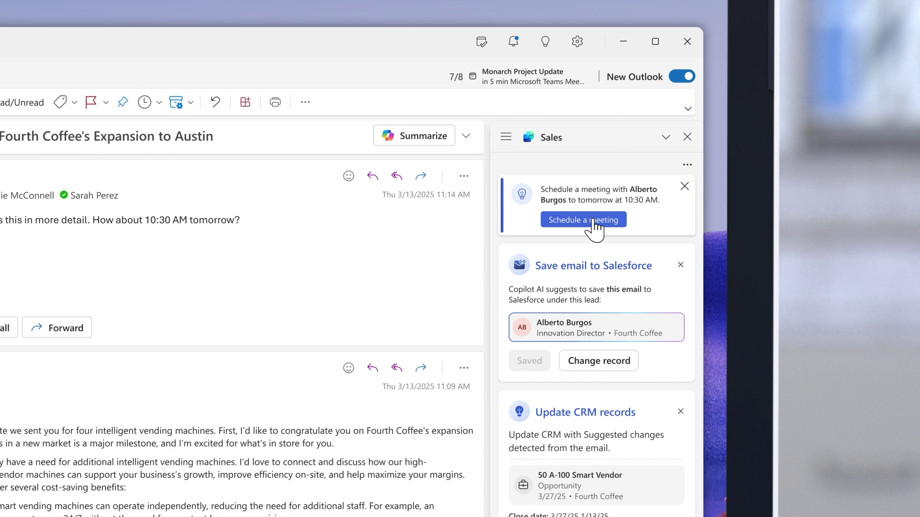
Schedule the suggested 10:30 AM meeting with the Fourth Coffee lead from the Sales pane.
left_click(594, 221)
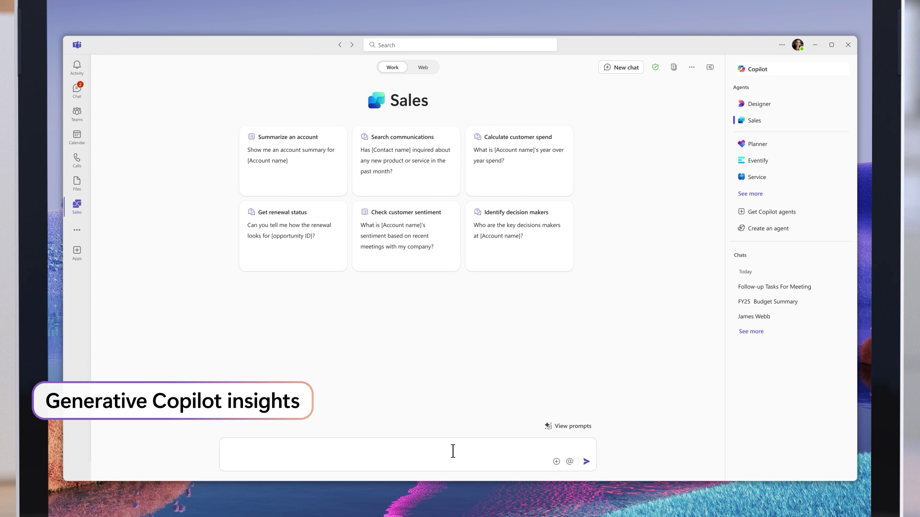
Request a Fourth Coffee product discussion briefing, then ask who last contacted the procurement director.
type("Help me prepare for Fourt")
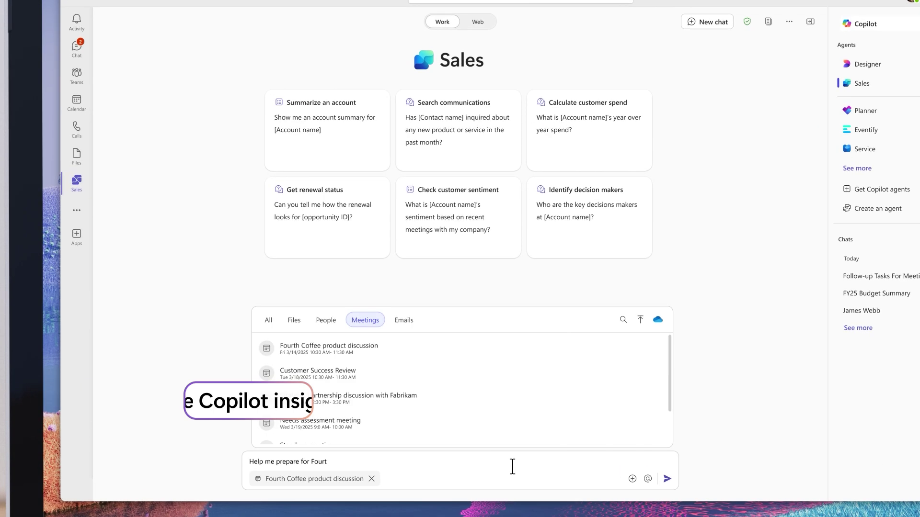
type("h Coffee product di")
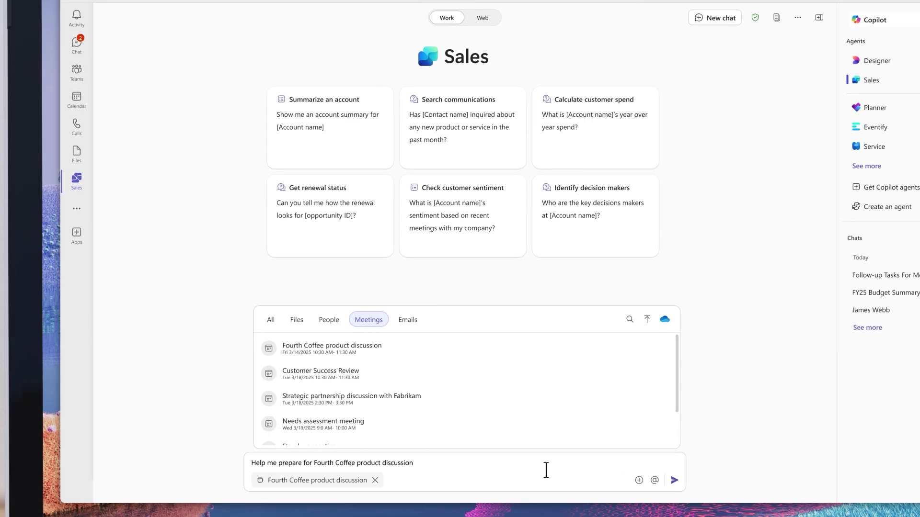
type("scussion")
left_click(675, 480)
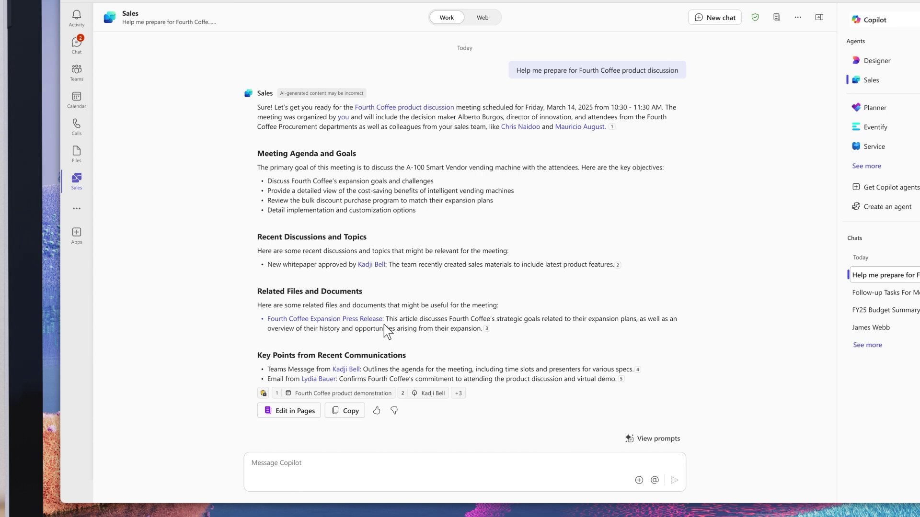
left_click(490, 470)
type("Who")
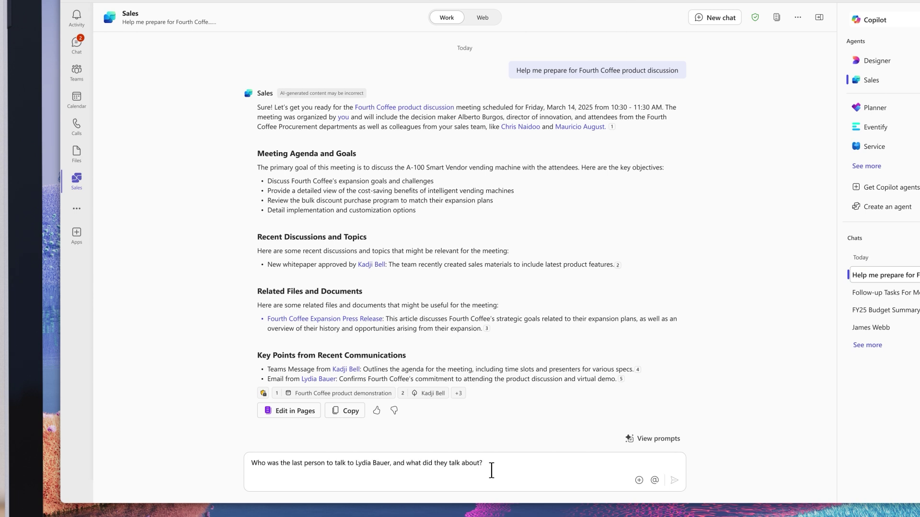
left_click(674, 481)
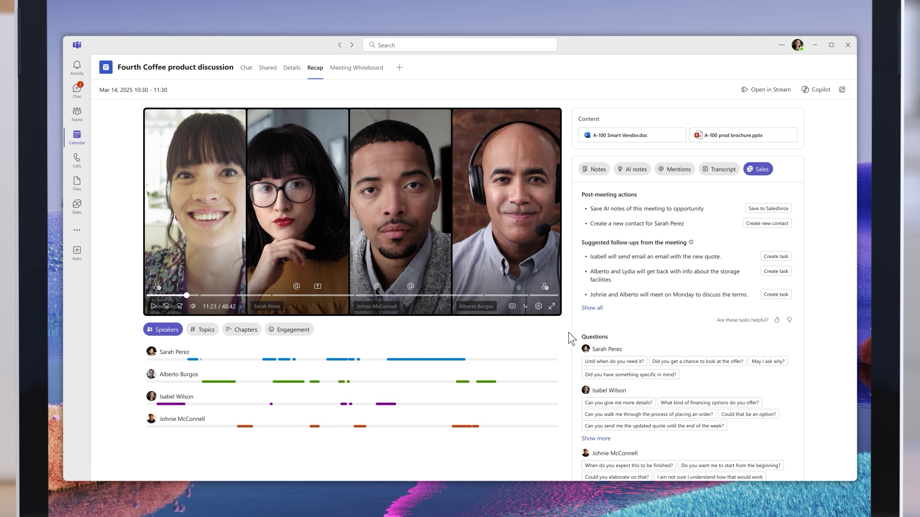
Save the meeting's AI notes to the 50 A-100 Smart Vendor Salesforce record.
left_click(771, 209)
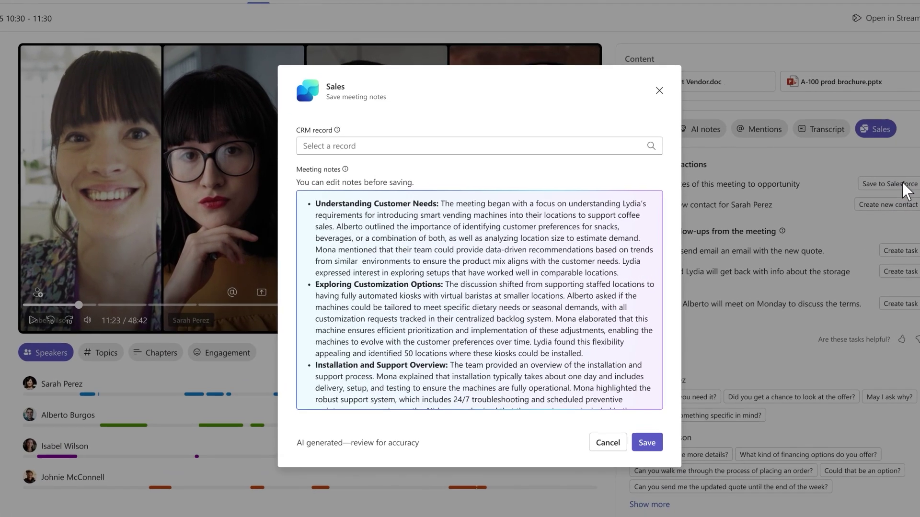
left_click(560, 147)
type("50")
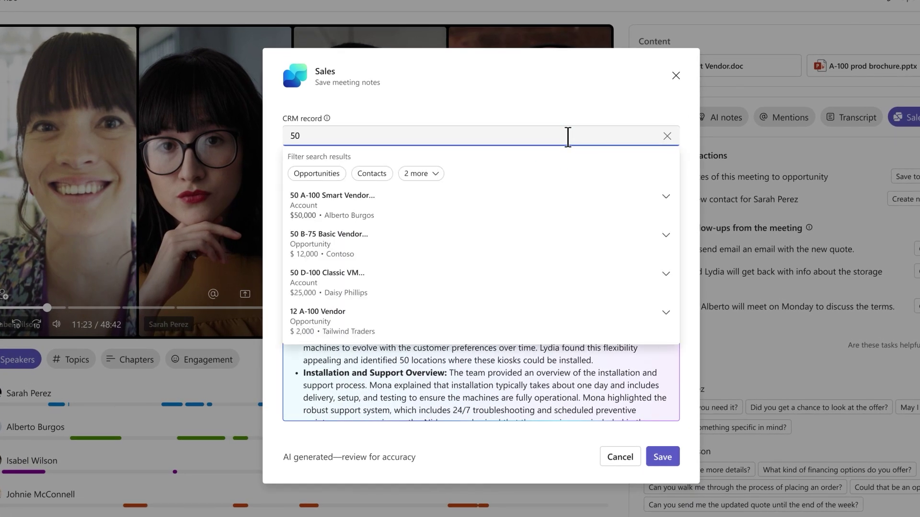
left_click(386, 210)
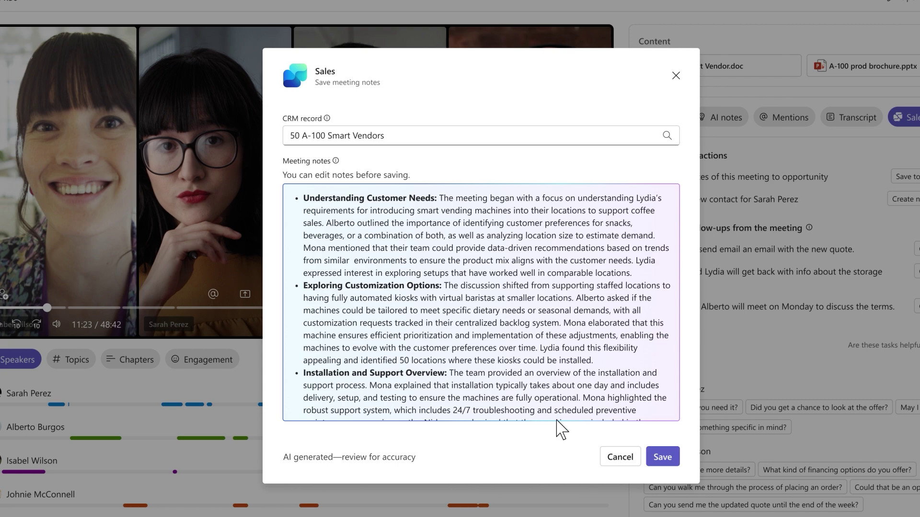
left_click(663, 460)
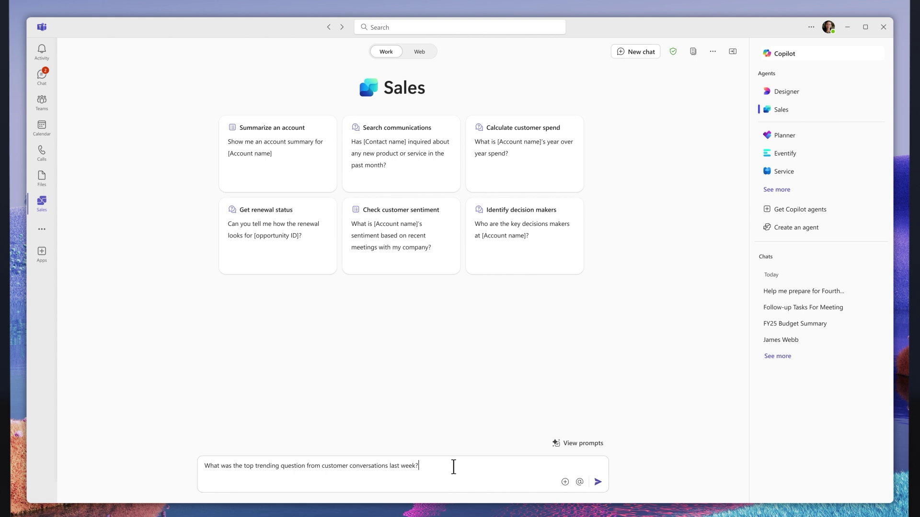
Ask for last week's top trending customer question and a table of deals closing next week.
left_click(596, 483)
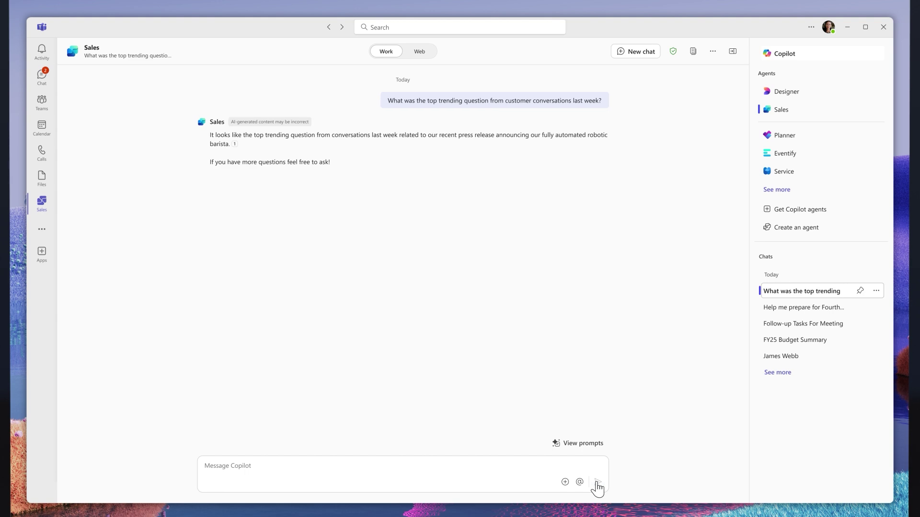
left_click(478, 486)
type("Create a table showing me all the deals set to close next week, include account name, deal name, estimated revenue, who the seller is on the deal, and current stage.")
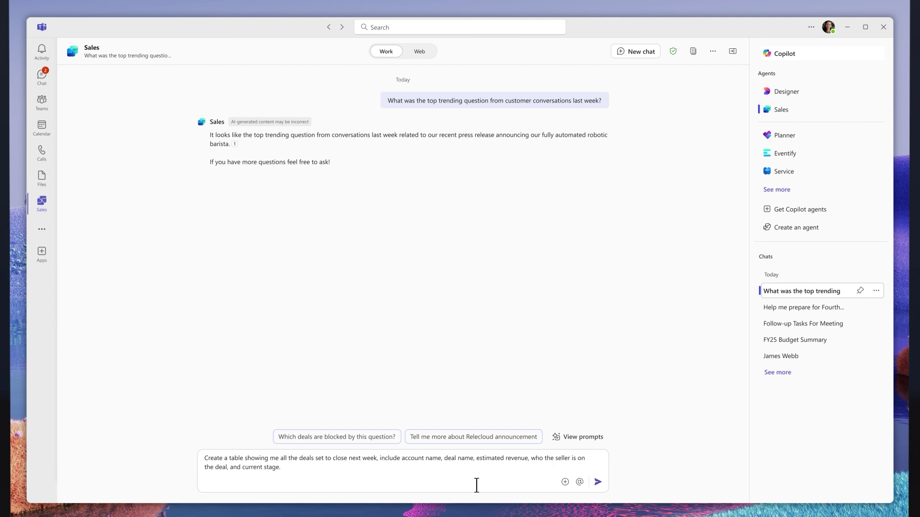
left_click(597, 482)
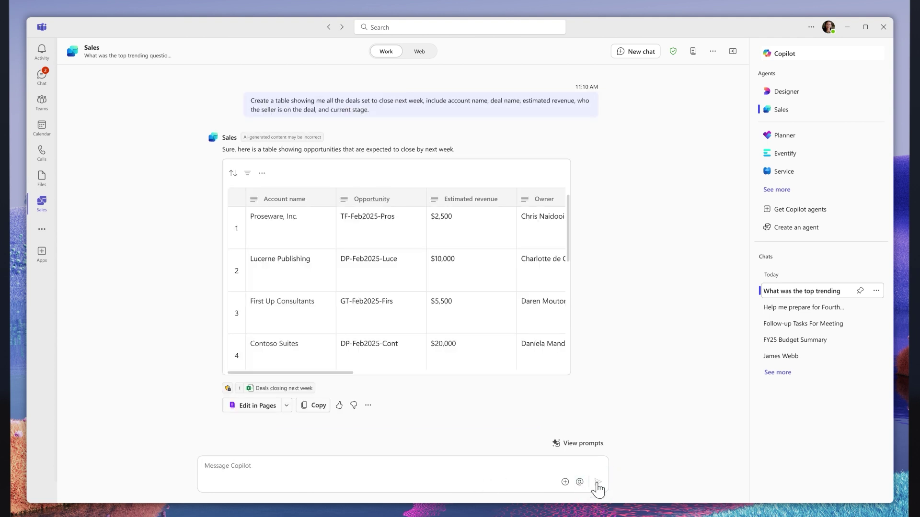
Add a stacked chart of estimated $43K vs. actual $37.5K revenue to the Weekly status report.
left_click(263, 412)
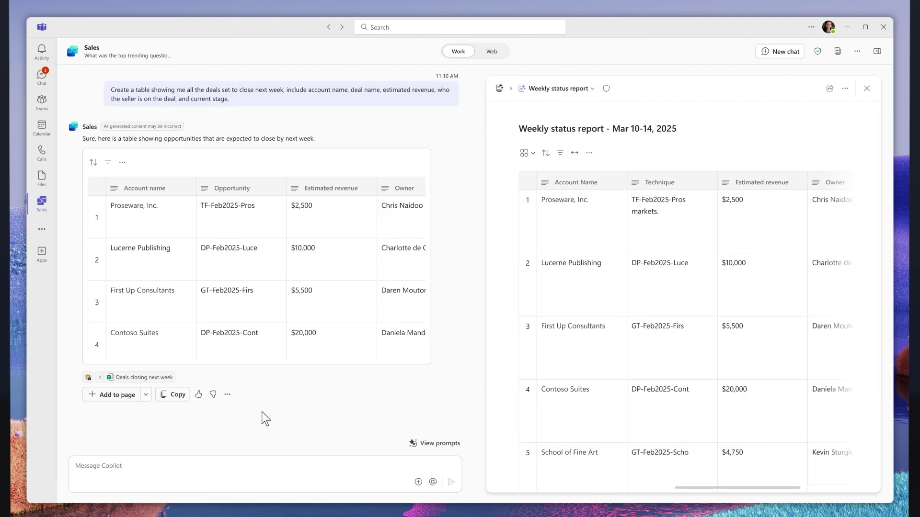
left_click(227, 466)
type("Show me a graph comparing our estimated revenue for deals projected to close last week versus what deals actually closed.")
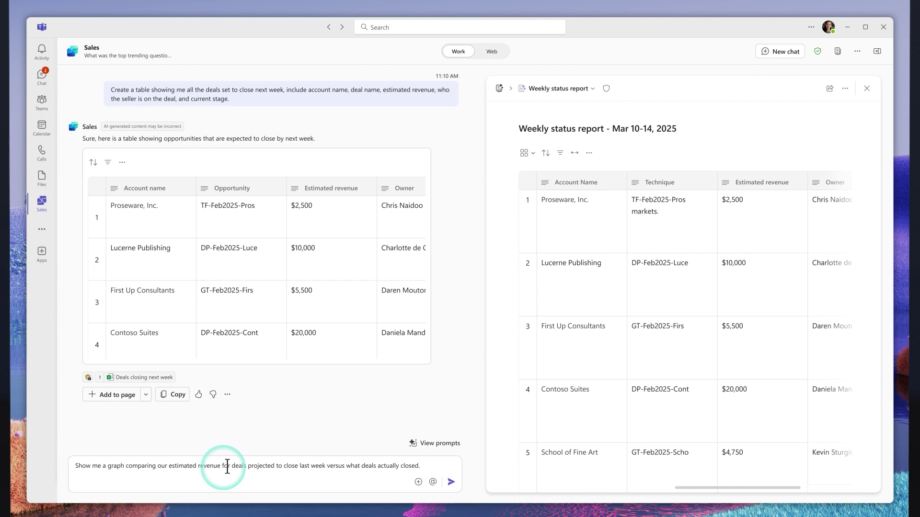
left_click(451, 482)
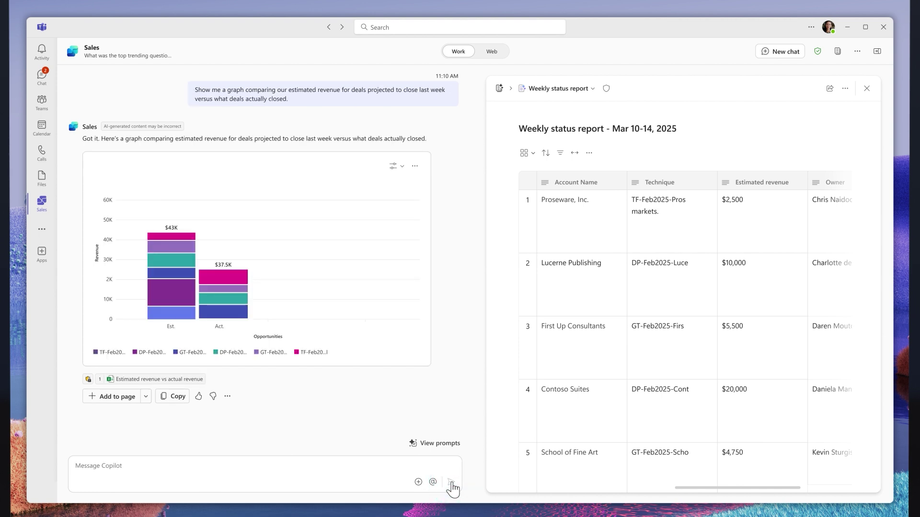
left_click(117, 397)
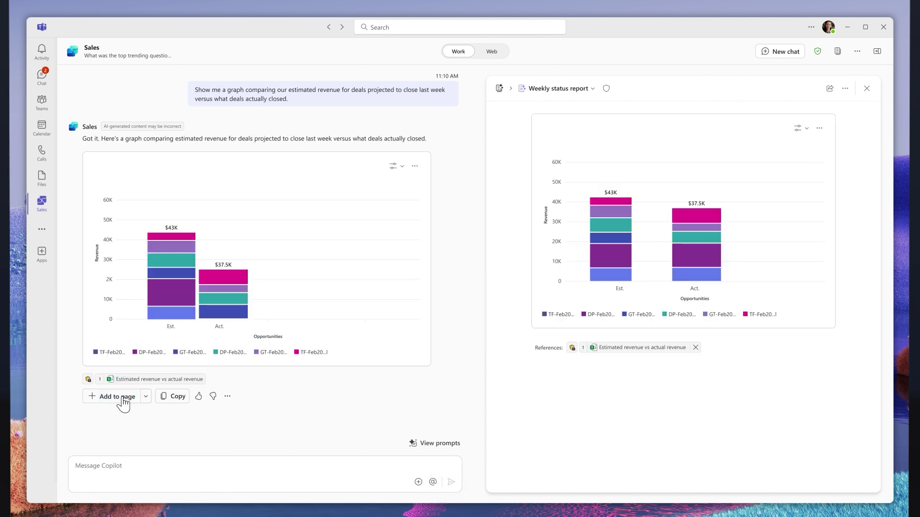